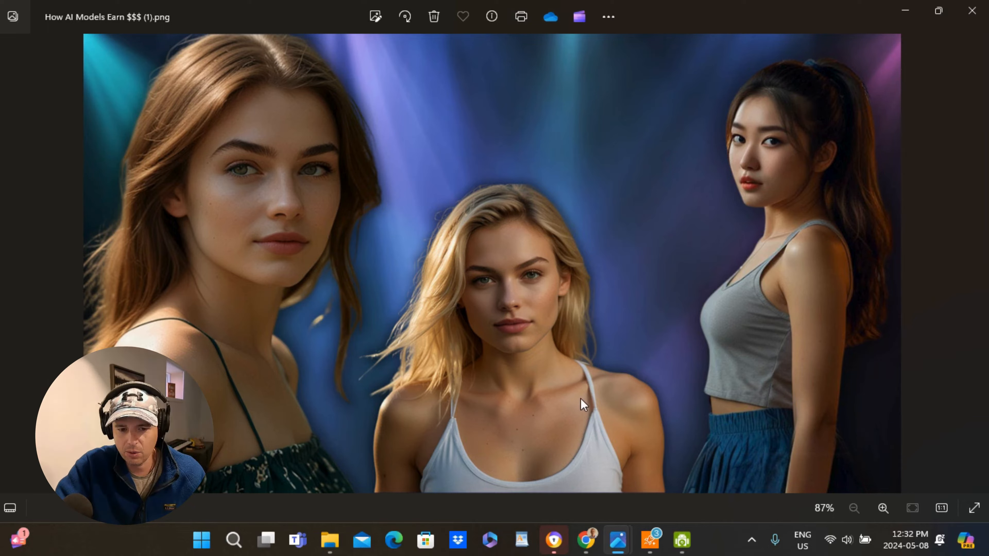
- Switch to the browser and open the Make AI Model link from the AI Model - Make for Free section of the AI Secrets document
mouse_move(586, 542)
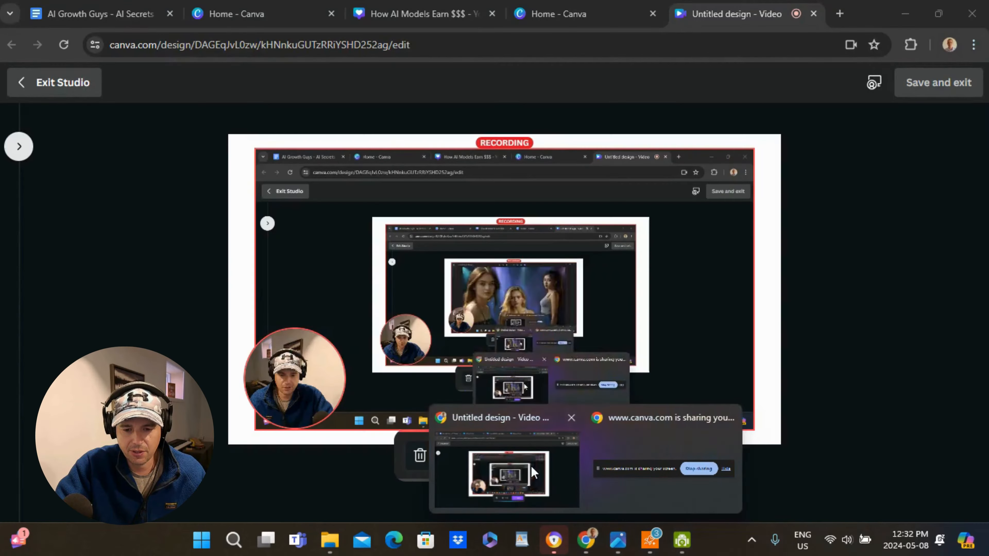
left_click(531, 466)
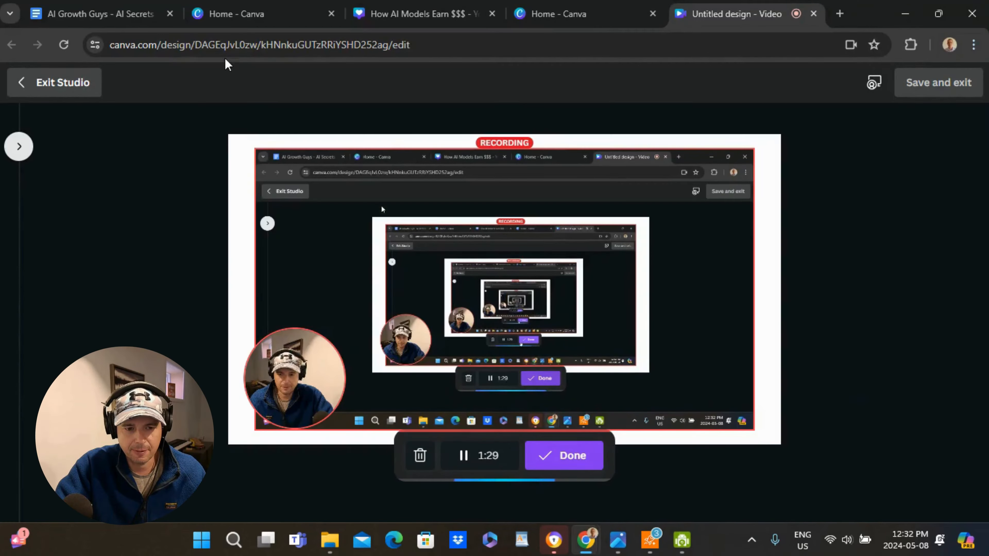
left_click(109, 9)
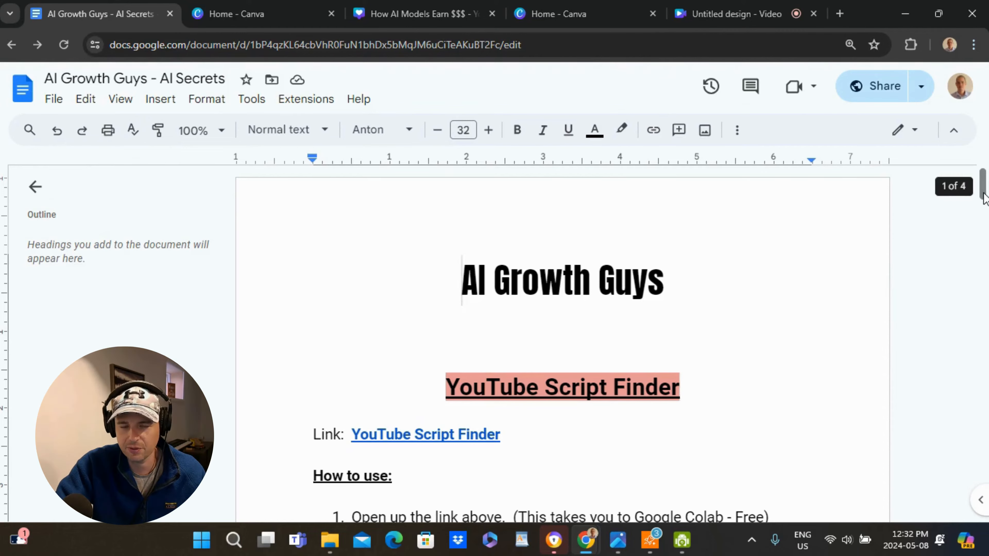
left_click_drag(984, 197, 987, 288)
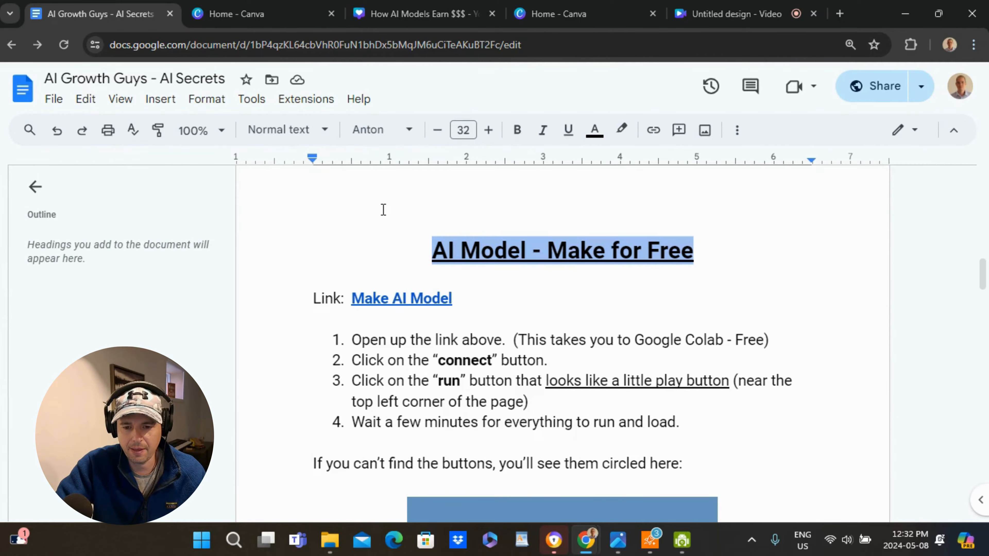
left_click(428, 305)
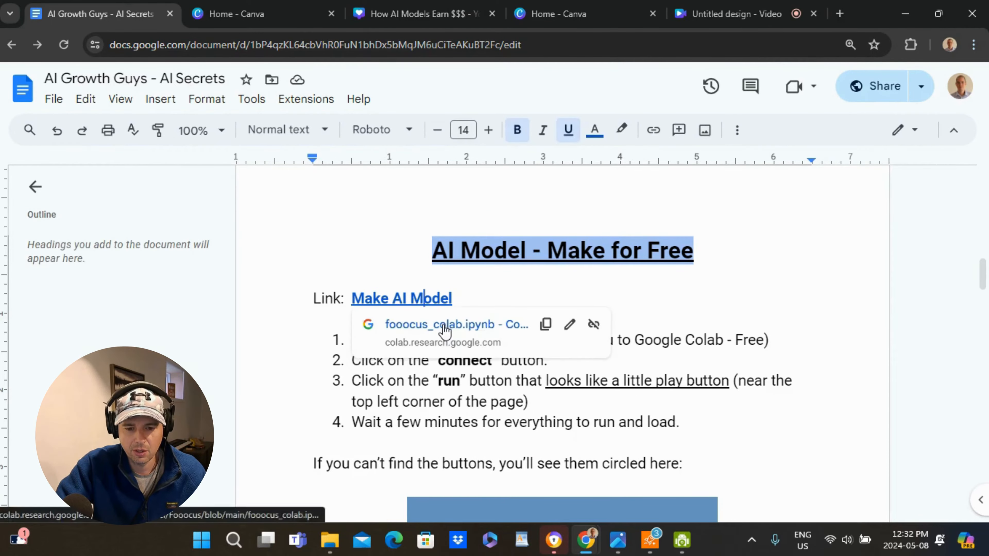
left_click(446, 327)
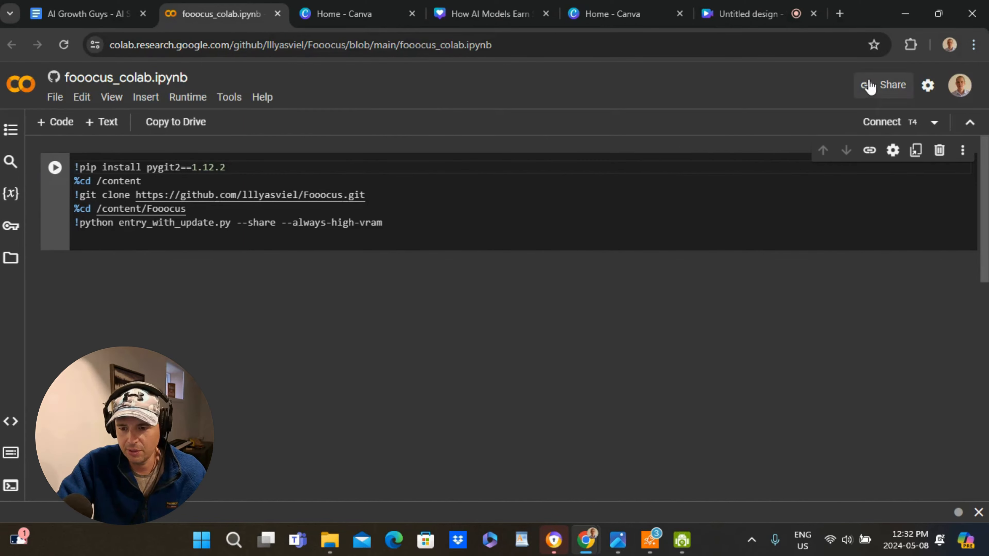
- Connect the fooocus_colab notebook to a runtime and run its code cell, accepting the non-Google author warning
left_click(893, 125)
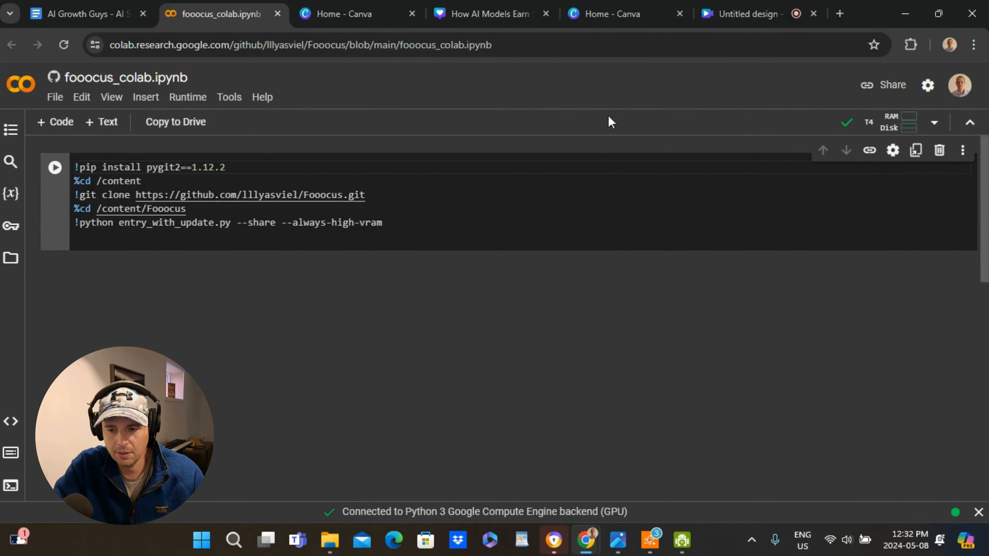
left_click(55, 168)
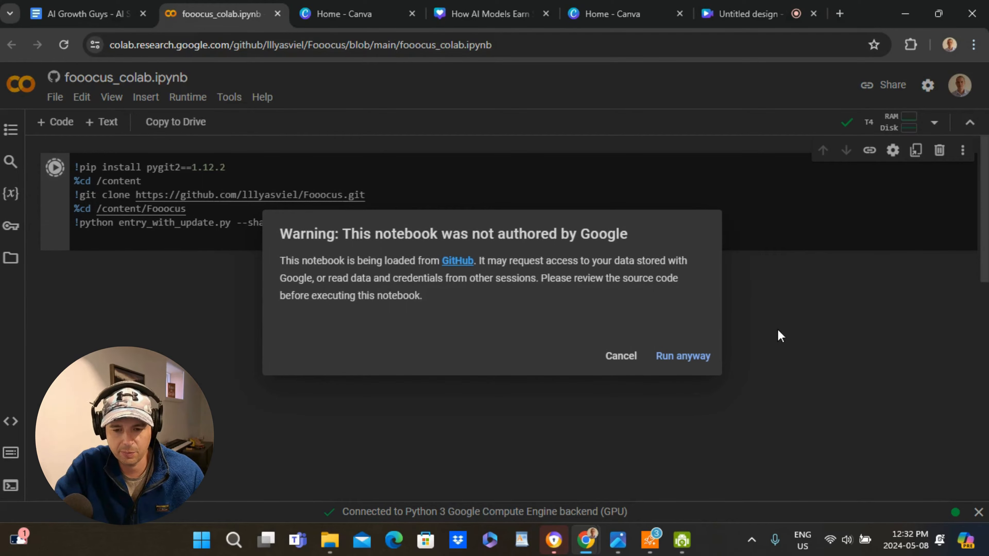
left_click(696, 356)
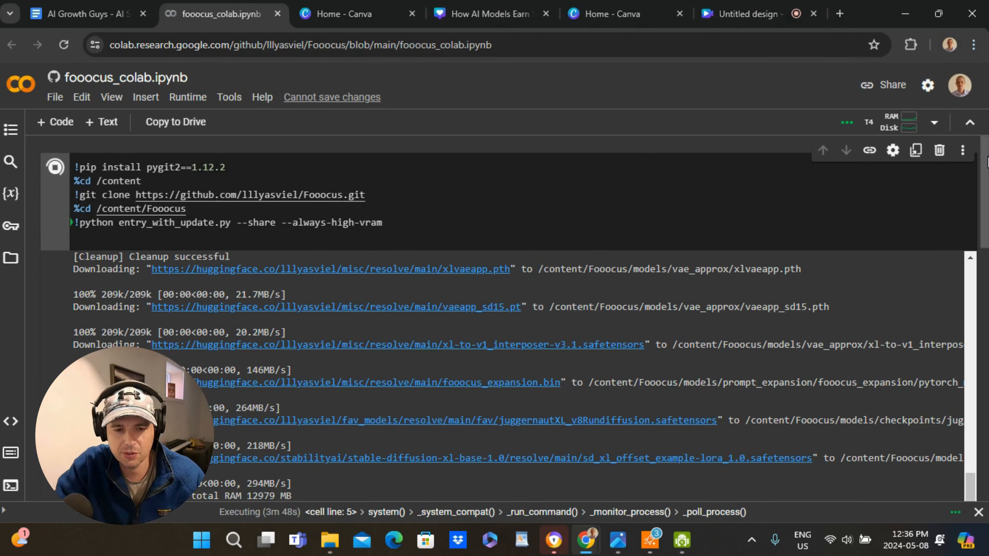
- Open the public gradio.live URL from the cell output and set the Fooocus Image Number to 4
left_click_drag(987, 158, 987, 294)
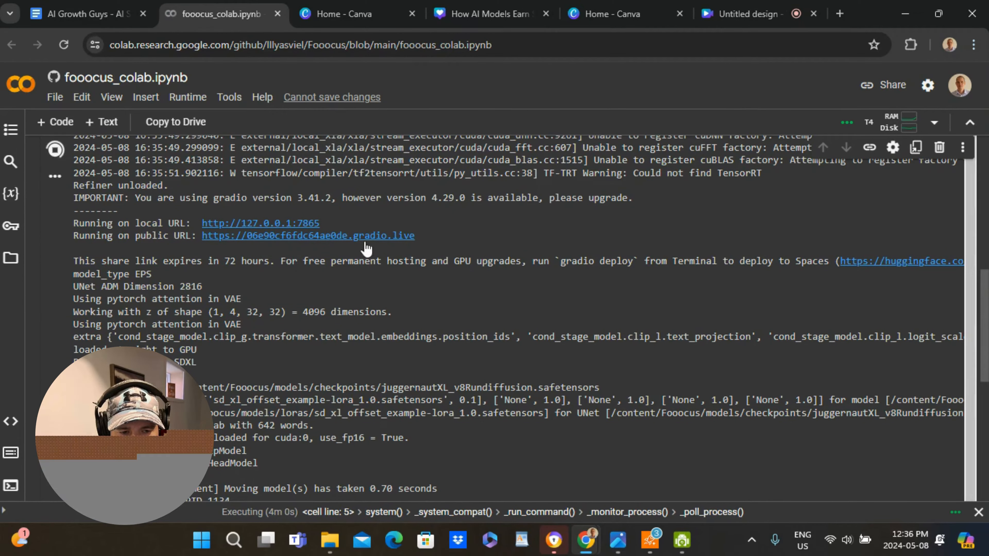
left_click(367, 237)
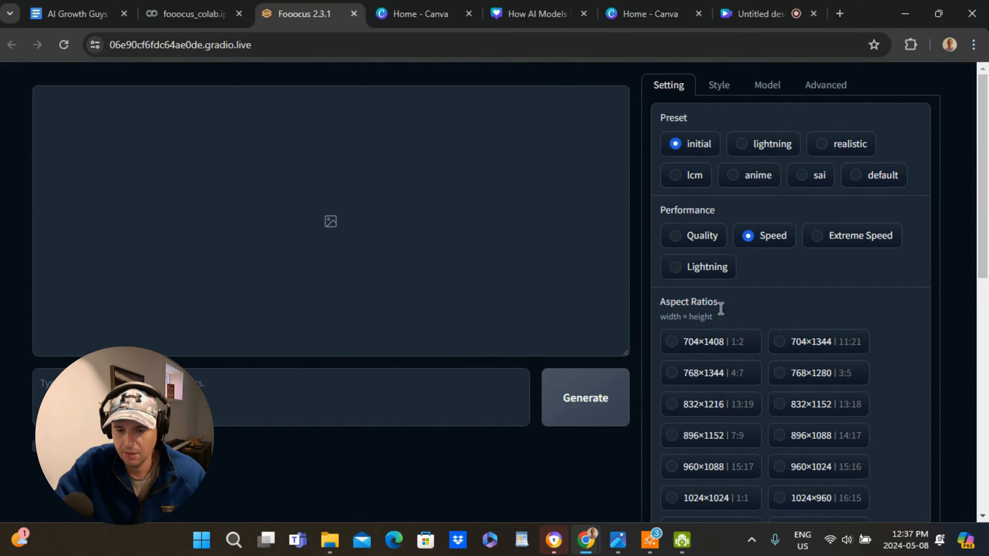
left_click_drag(985, 212, 987, 439)
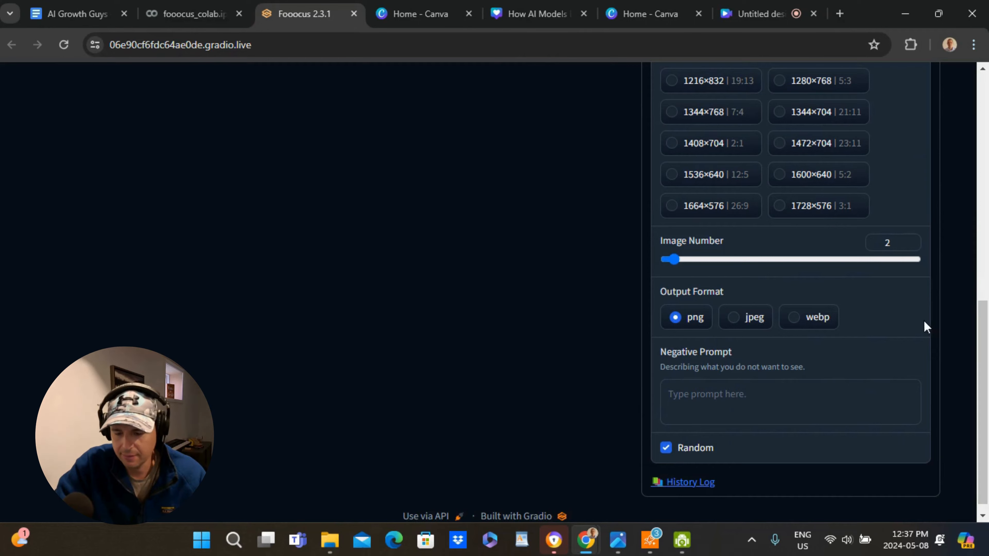
left_click(911, 241)
left_click(911, 240)
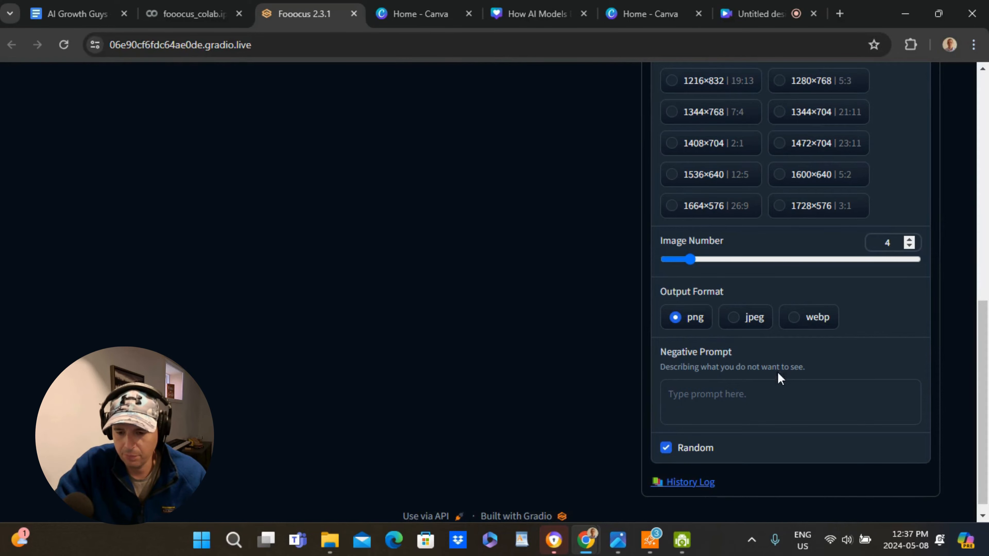
left_click_drag(983, 347, 987, 94)
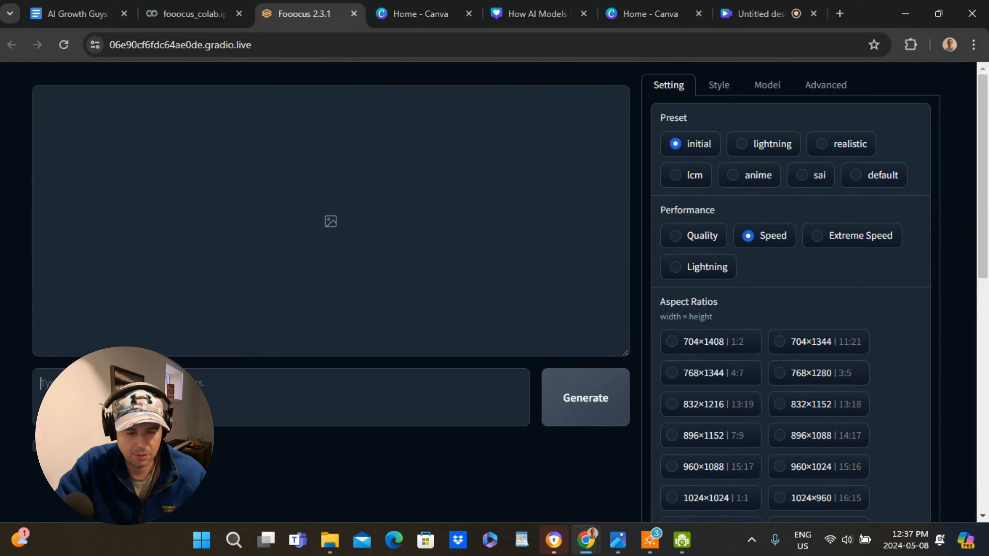
- Copy the italic prompt about the young woman near a lake, without its quotation marks, from the AI Secrets document
left_click(80, 6)
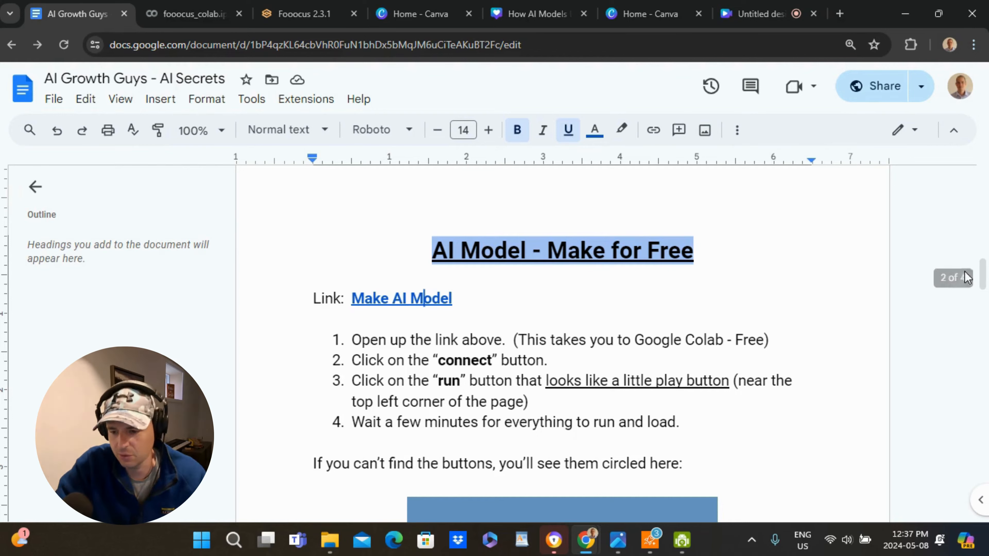
left_click_drag(985, 287, 986, 478)
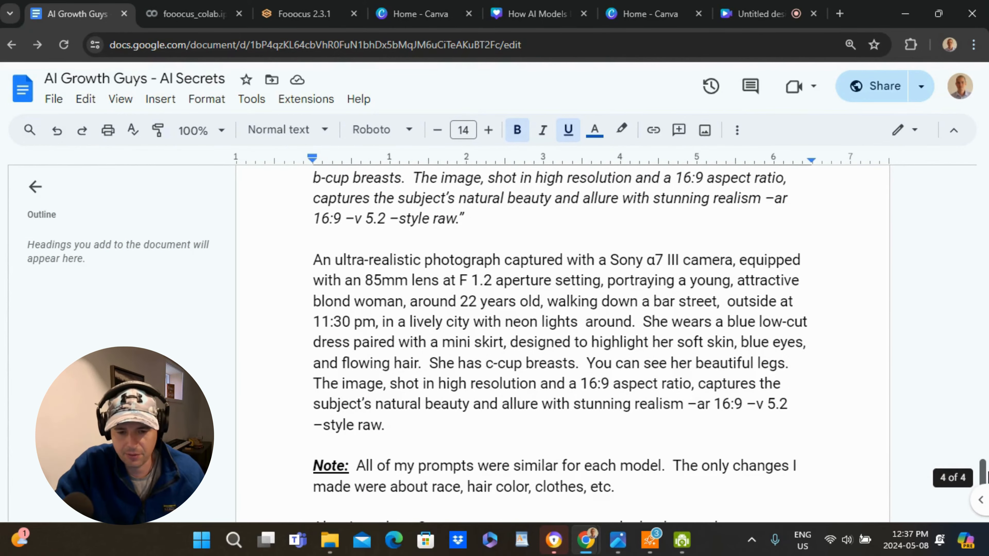
left_click_drag(987, 477, 986, 450)
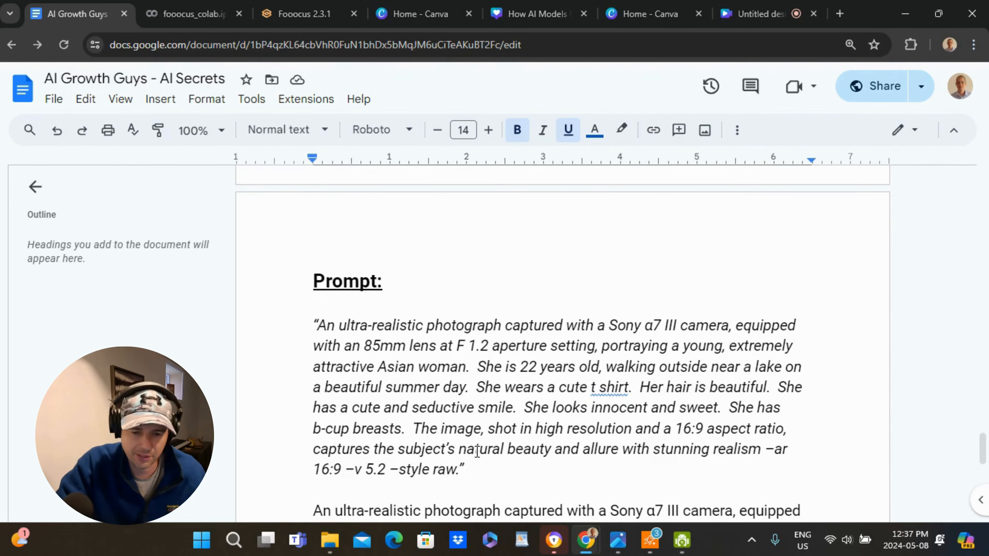
left_click_drag(460, 467, 320, 332)
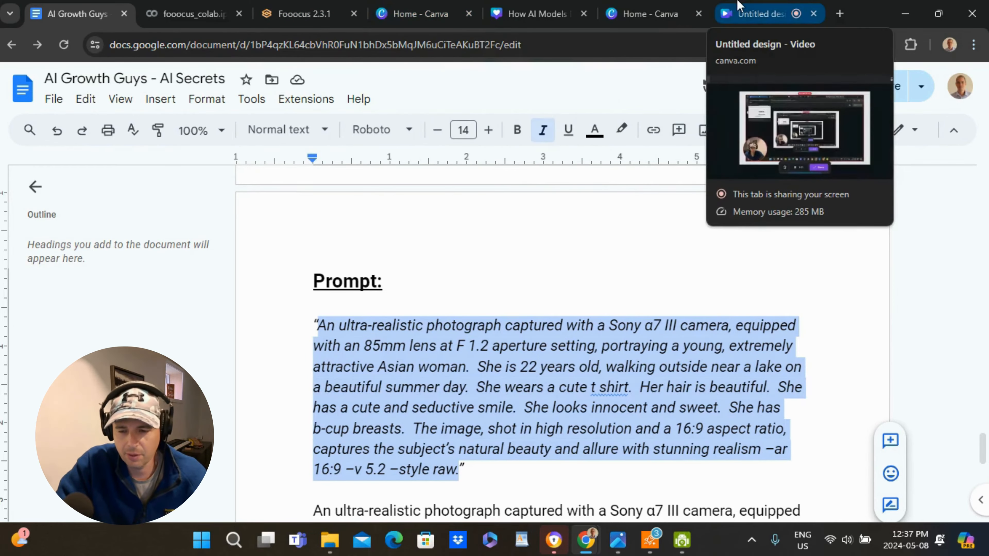
- Paste the copied photograph prompt into the Fooocus prompt box and generate the images
left_click(765, 4)
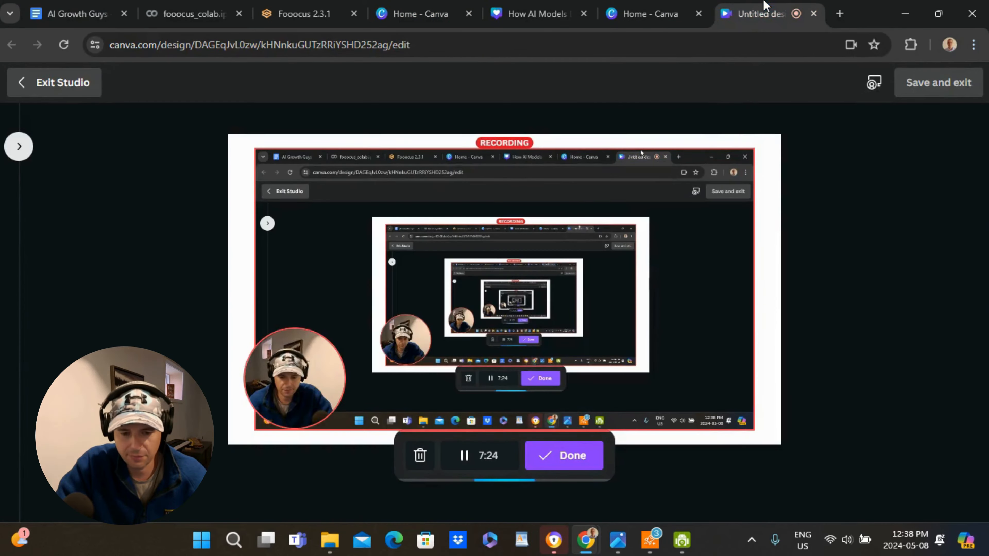
left_click(640, 5)
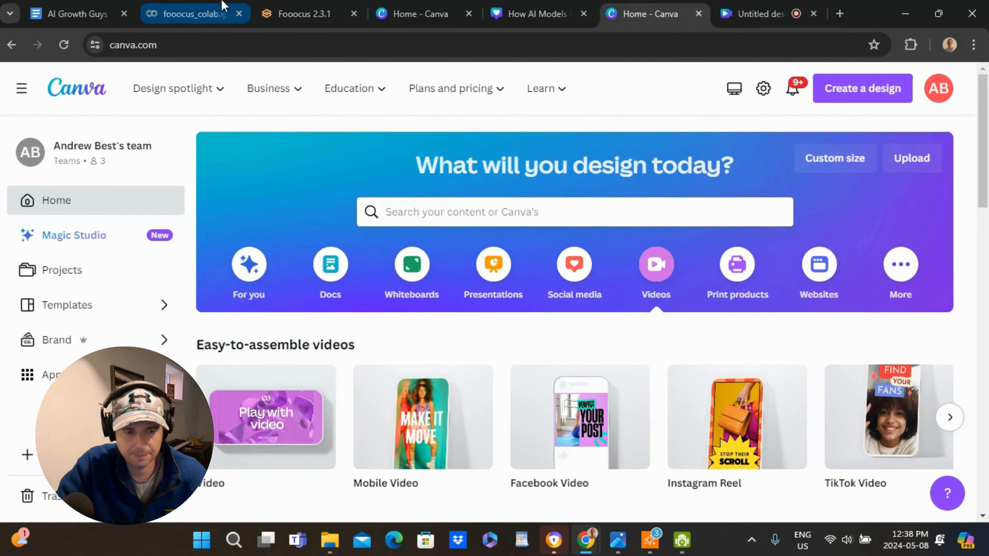
left_click(303, 5)
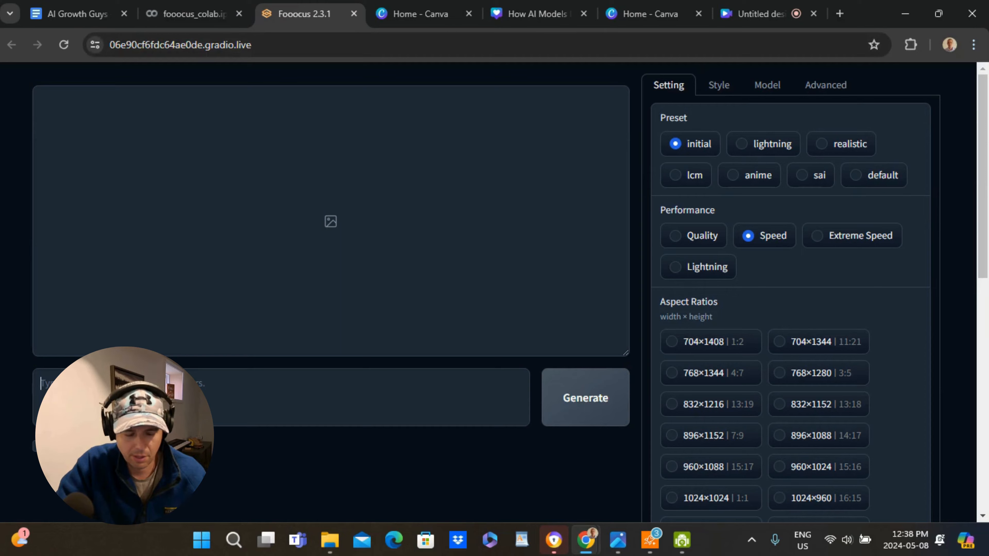
key("ctrl+v")
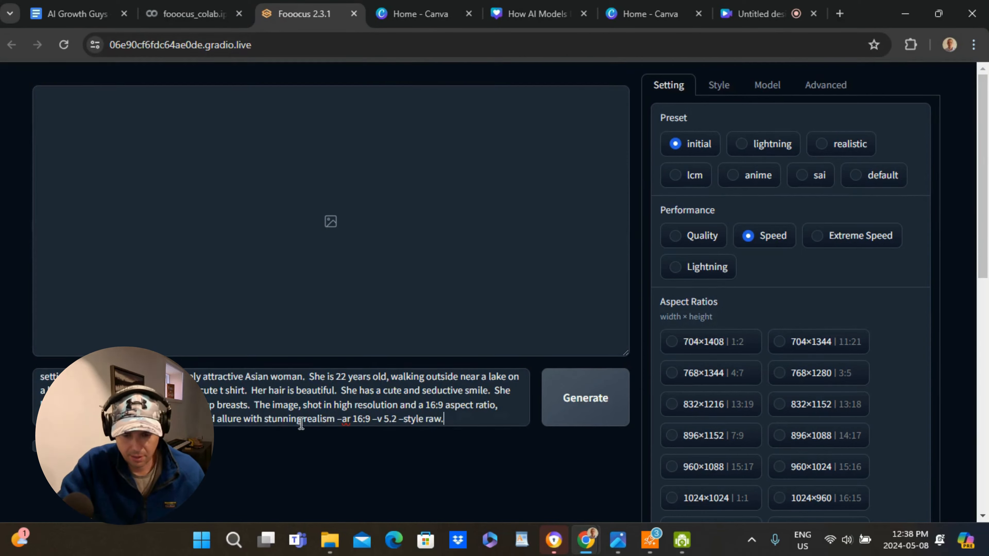
key("ctrl+Home")
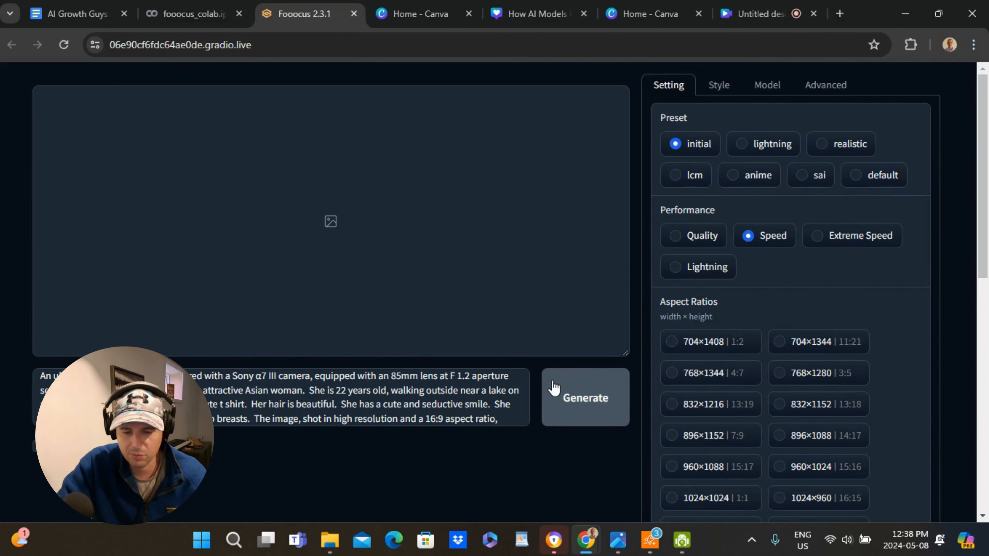
left_click(586, 397)
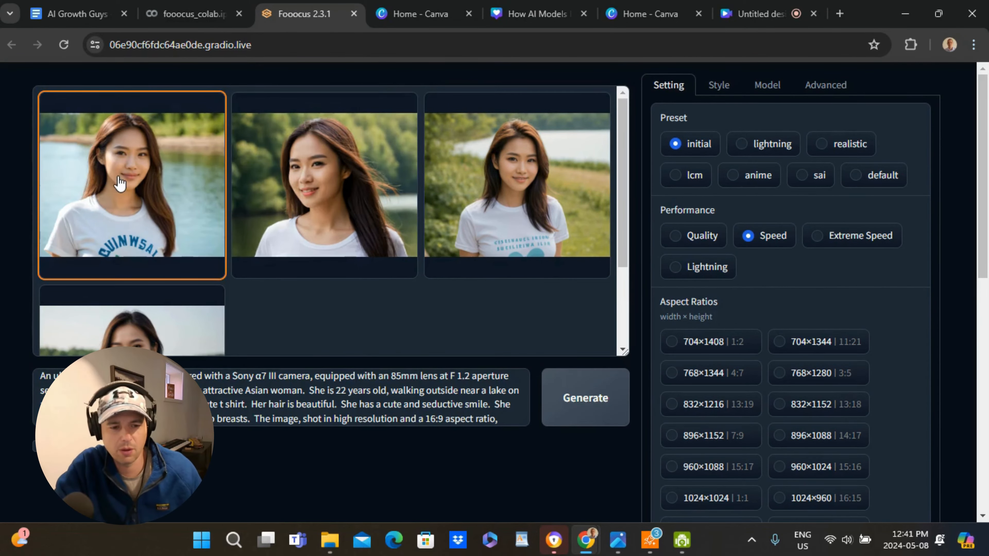
- Enlarge the generated images one after another and download the fourth one, with the blue shoulder strap
left_click(121, 183)
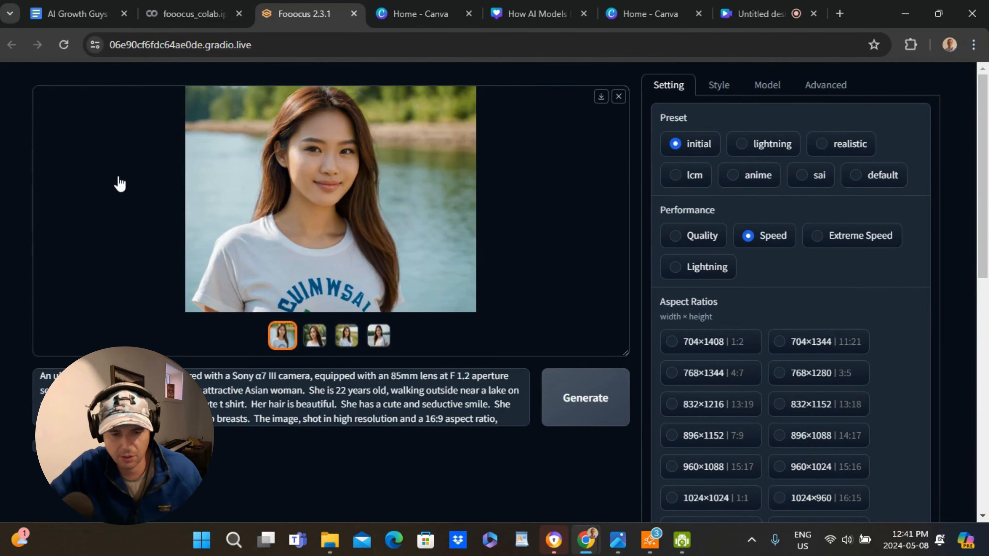
left_click(120, 183)
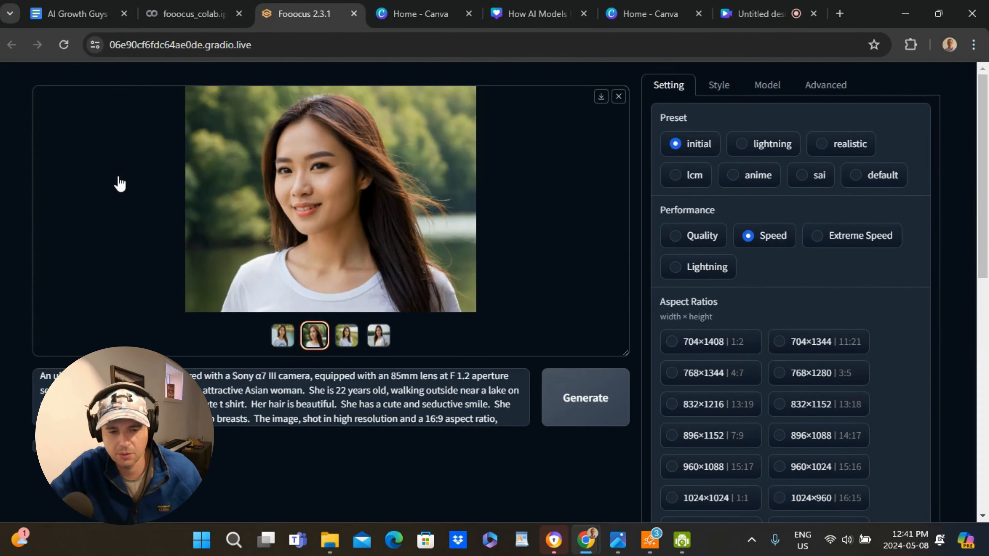
left_click(120, 183)
left_click(120, 183)
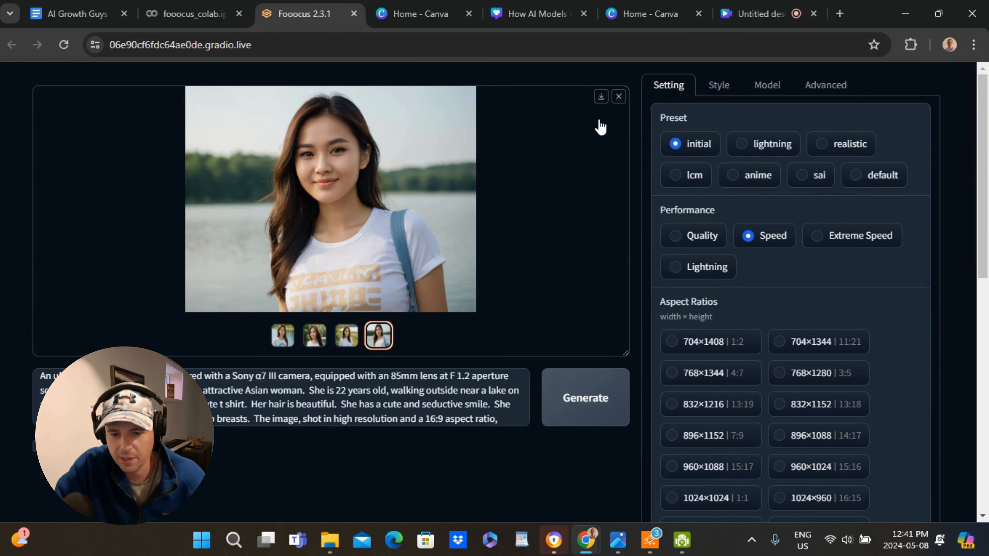
left_click(601, 97)
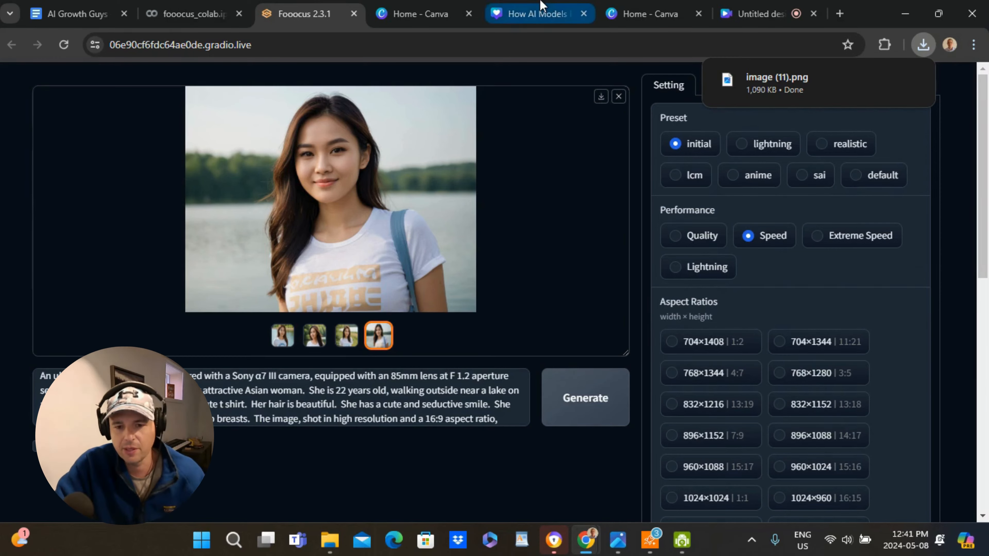
- Open the How AI Models Earn $$$ thumbnail design in Canva and add a blank page after page 1
left_click(441, 5)
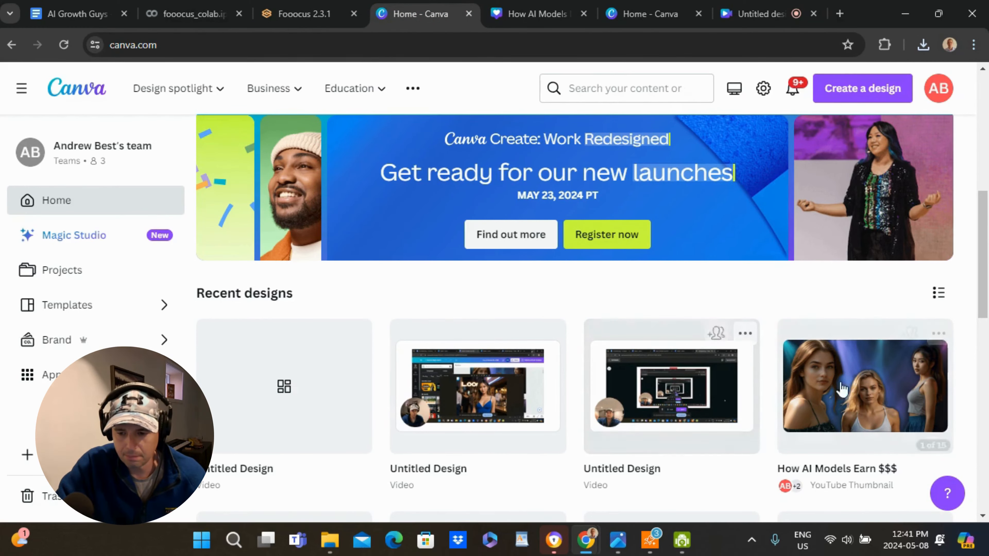
left_click(851, 390)
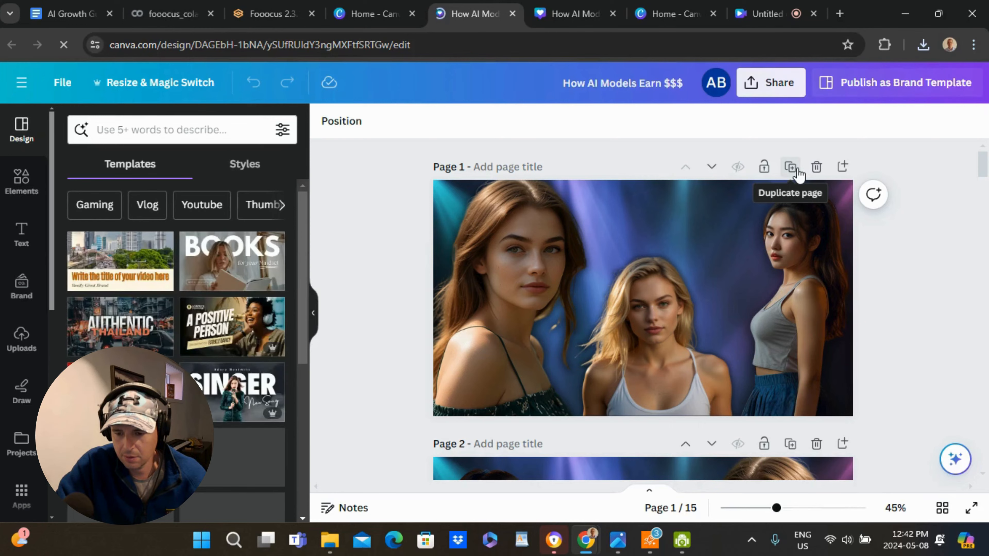
left_click(843, 168)
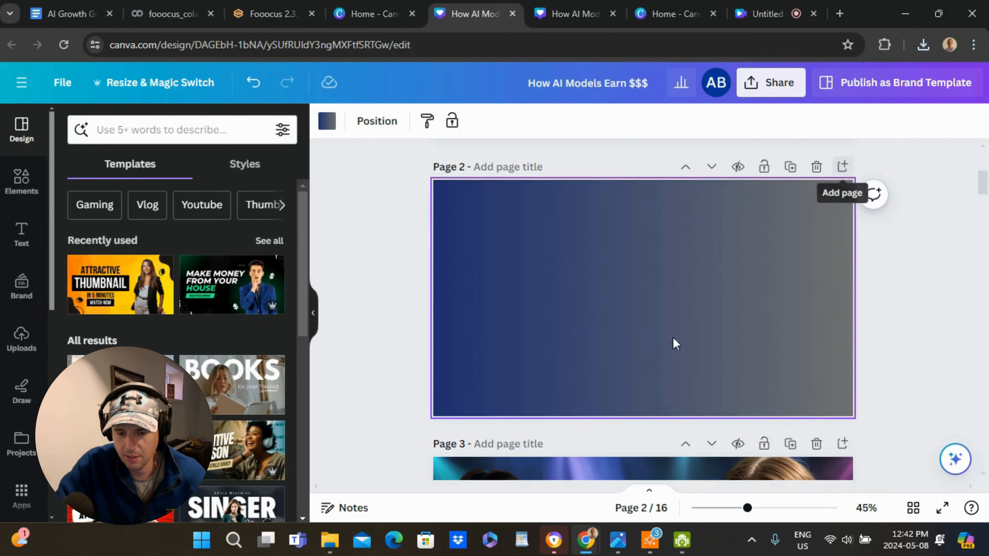
- Upload image (11) from Downloads and place it near the middle of the blank page 2
left_click(20, 343)
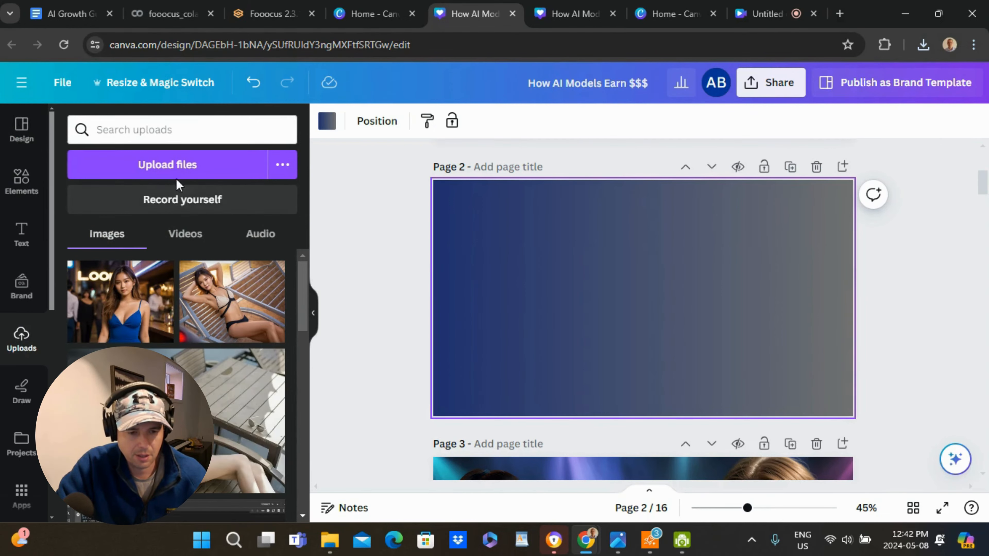
left_click(191, 165)
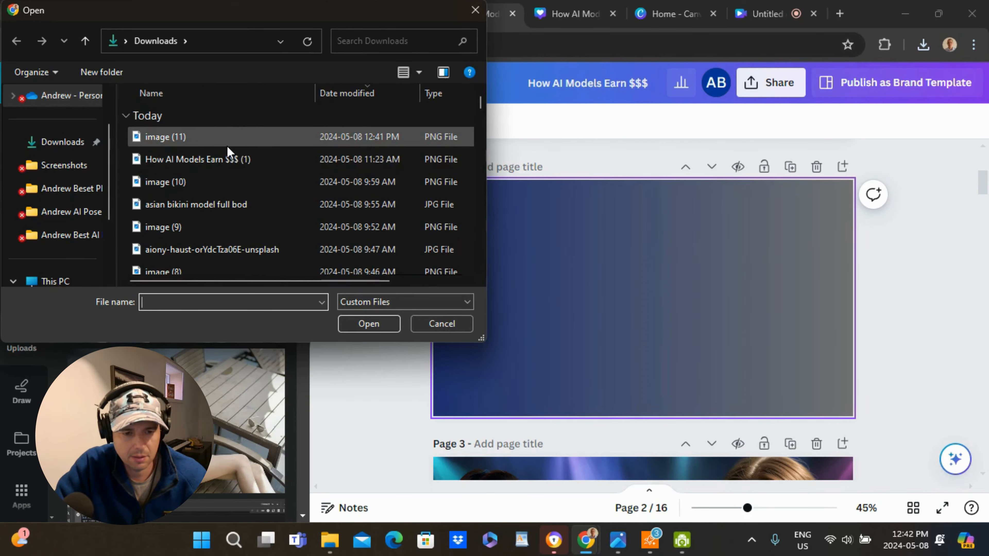
double_click(227, 137)
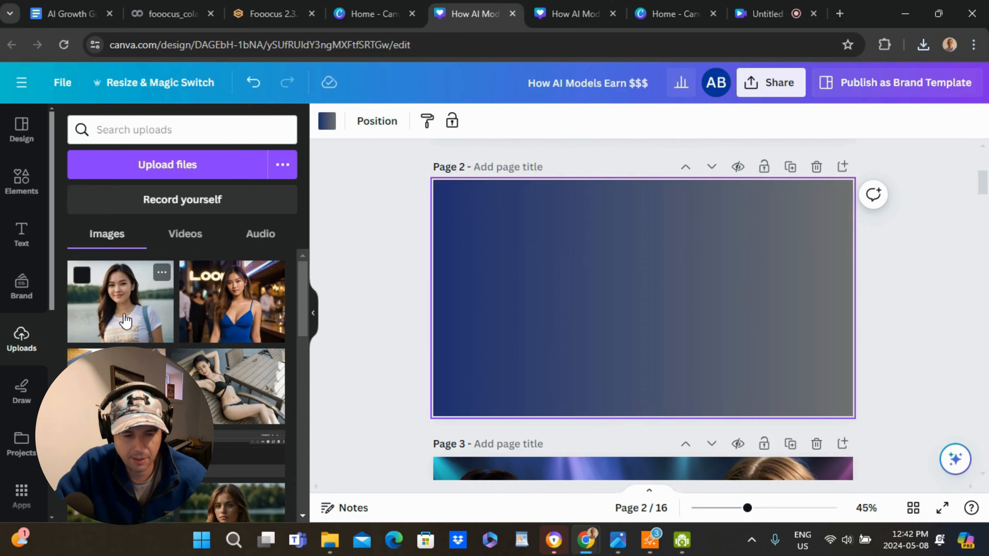
left_click_drag(123, 322, 607, 287)
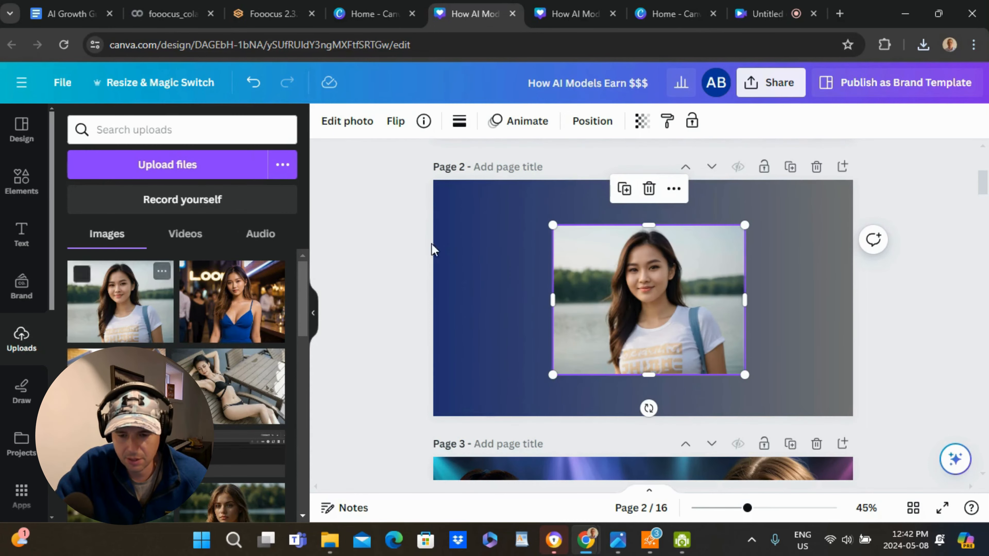
- Remove the background from the lakeside woman's photo on page 2 with BG Remover
left_click(364, 234)
left_click(600, 278)
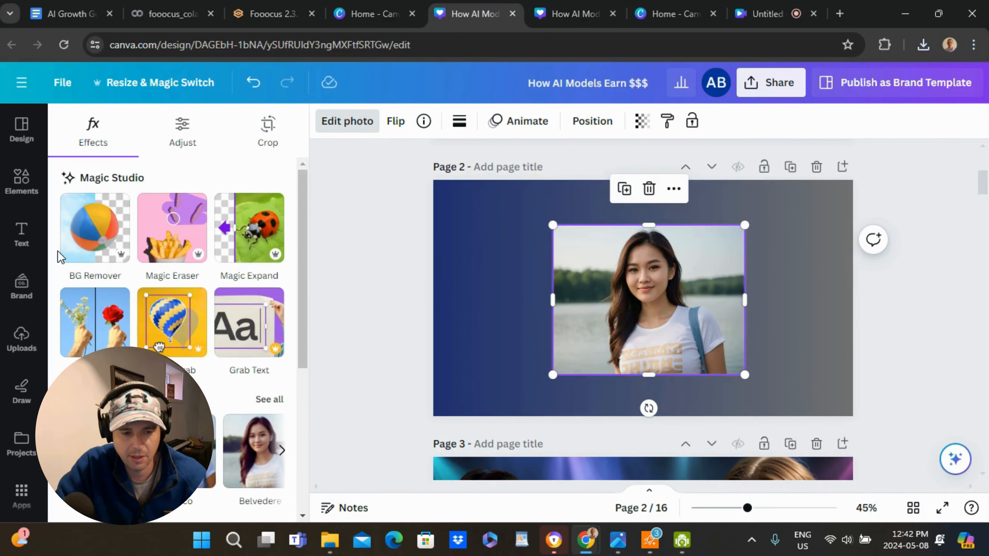
left_click(104, 248)
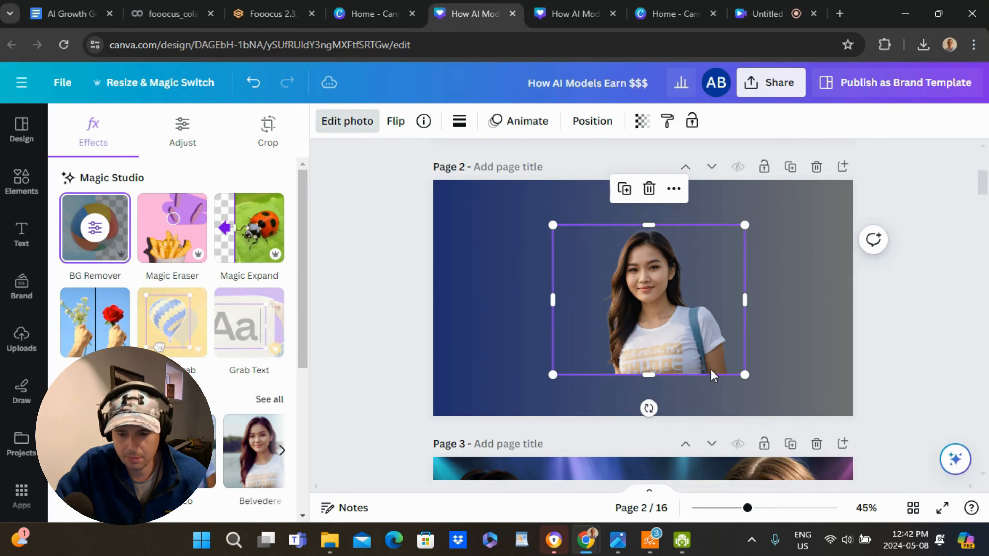
- Enlarge the white T-shirt woman's cutout to about 881 × 685 and move it against the page's right edge
left_click_drag(744, 375, 841, 450)
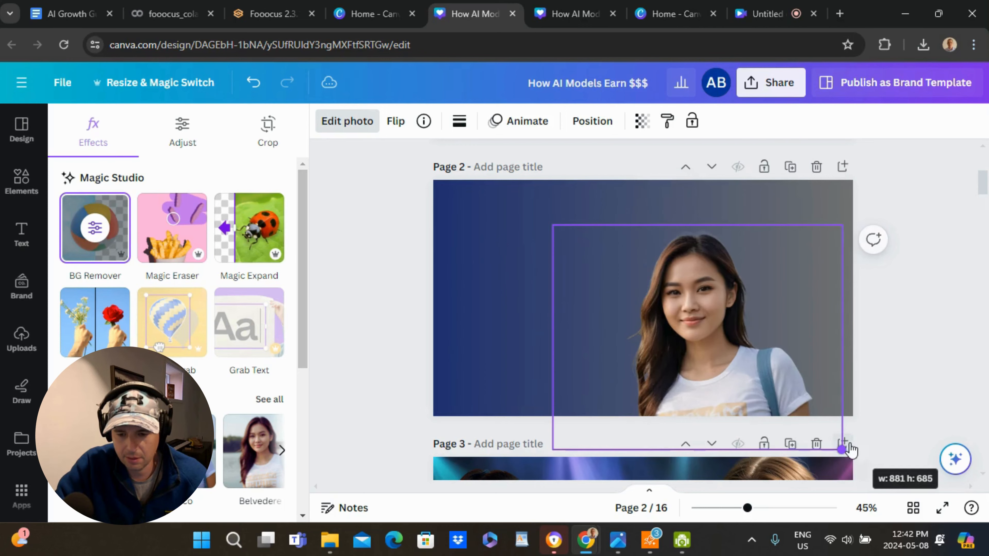
left_click_drag(793, 356, 834, 348)
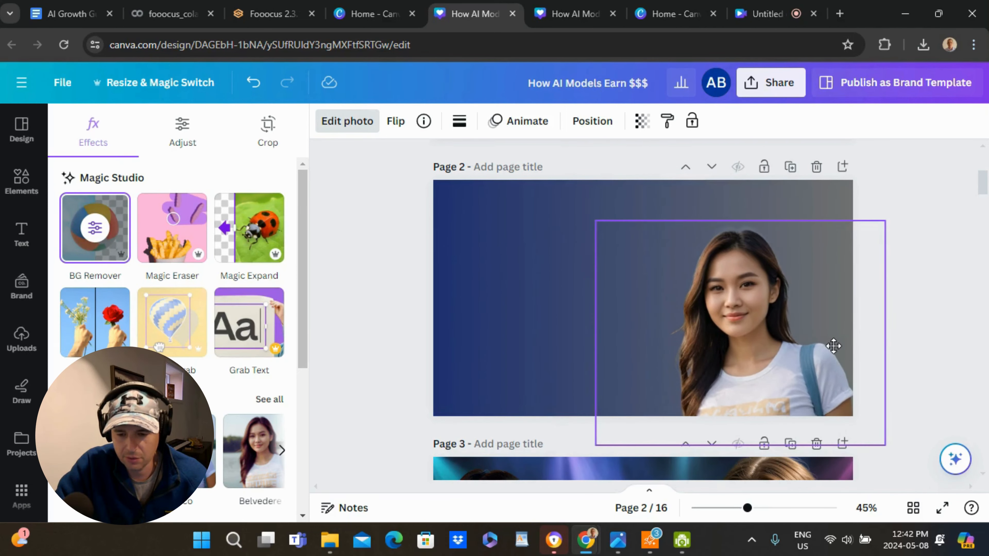
left_click(391, 237)
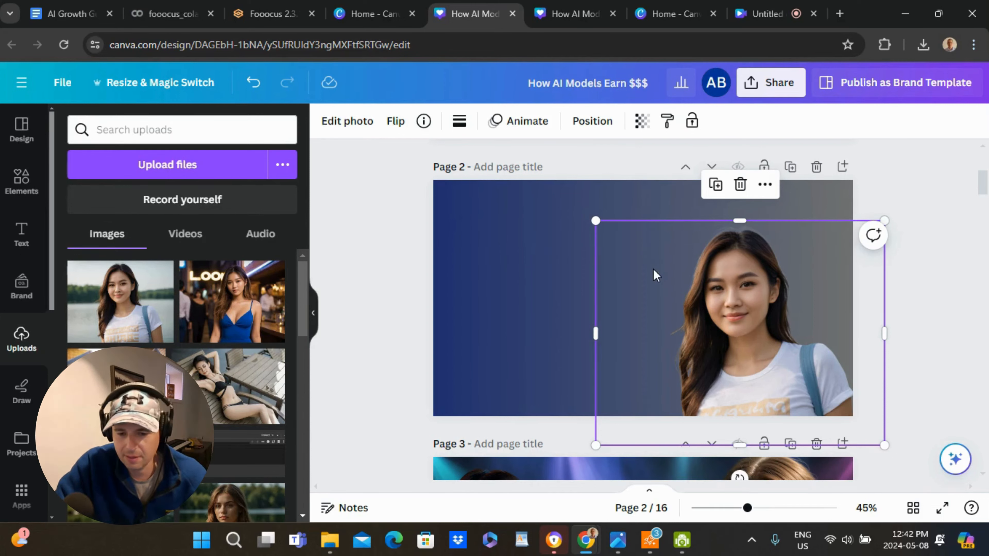
- Add the uploaded blue-dress woman's photo to the left half of page 2 and remove its background with BG Remover
left_click_drag(234, 312, 536, 314)
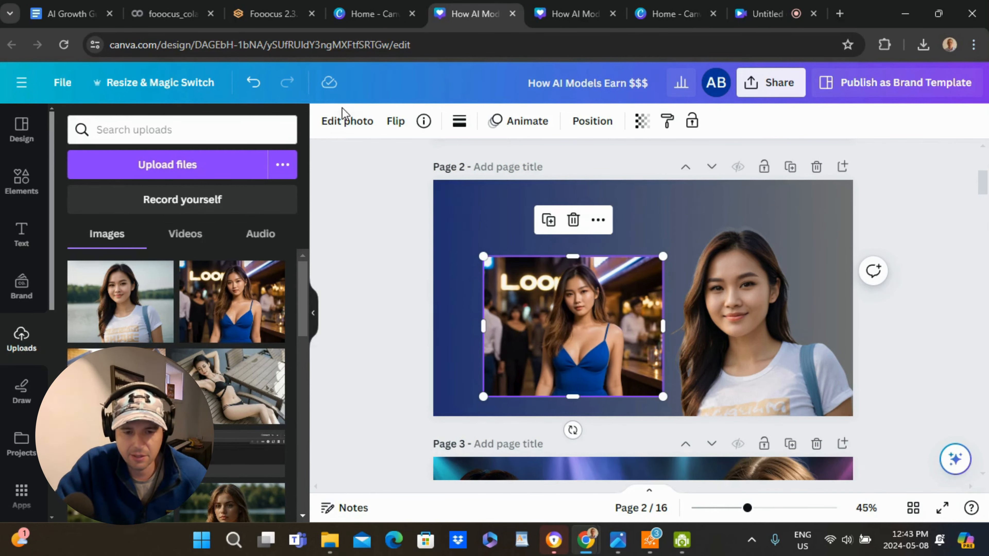
left_click(347, 121)
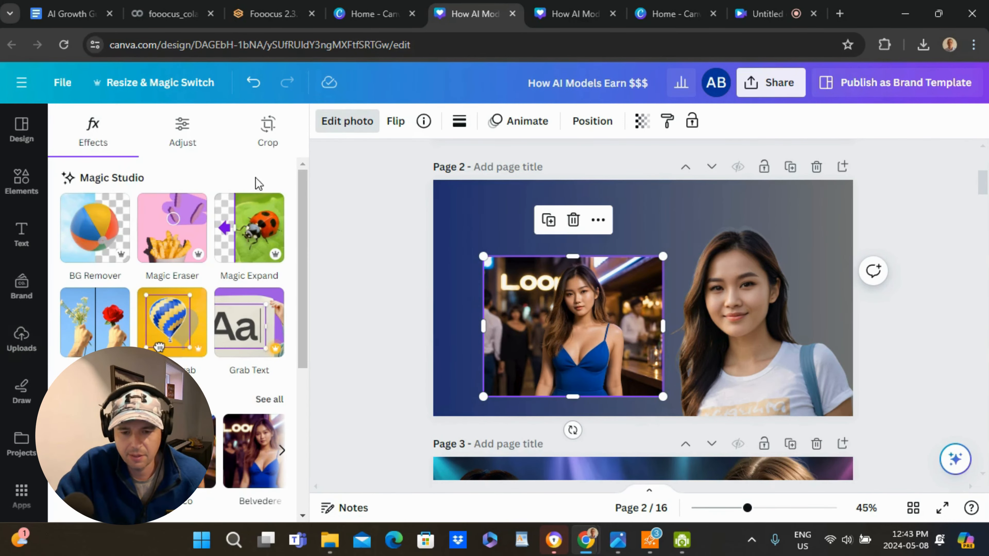
left_click(110, 216)
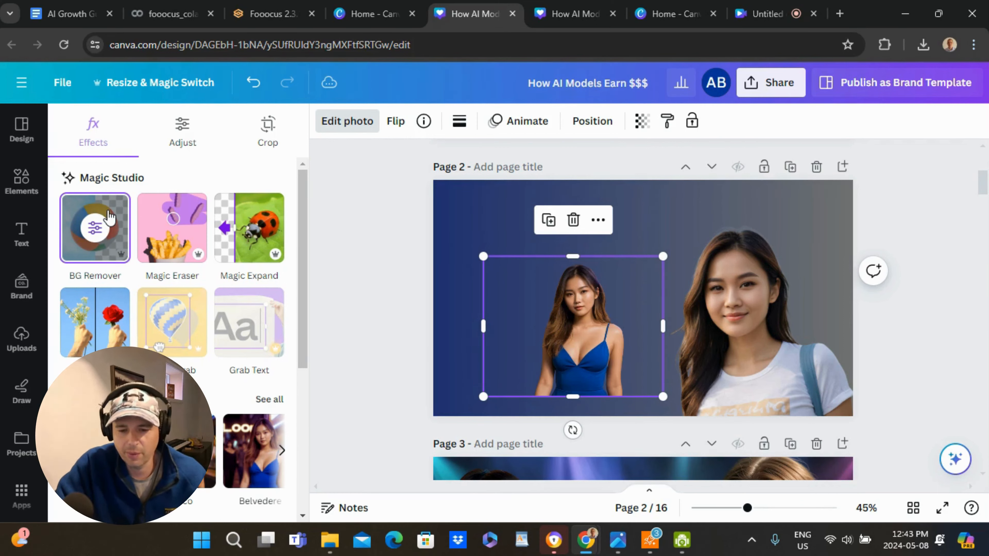
- Enlarge the blue-dress woman's cutout to about 898 × 699 and move it down to the page's bottom edge, beside the other woman
left_click_drag(479, 253, 389, 132)
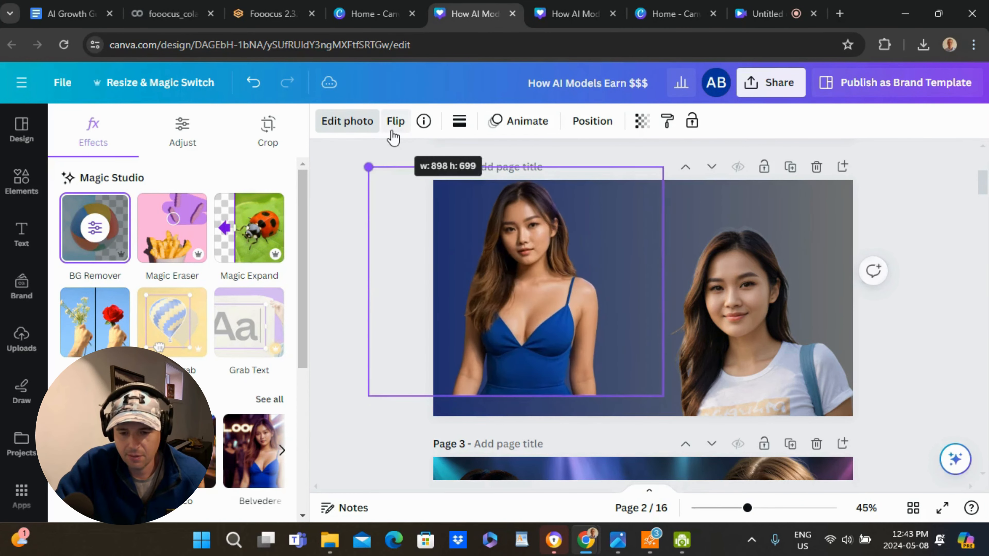
left_click_drag(540, 277, 549, 330)
key("Escape")
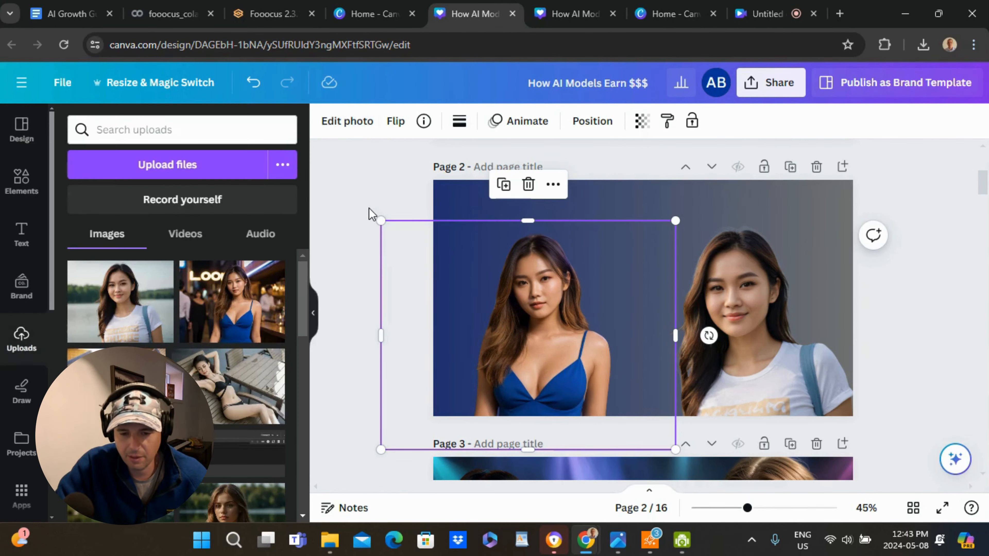
left_click(368, 192)
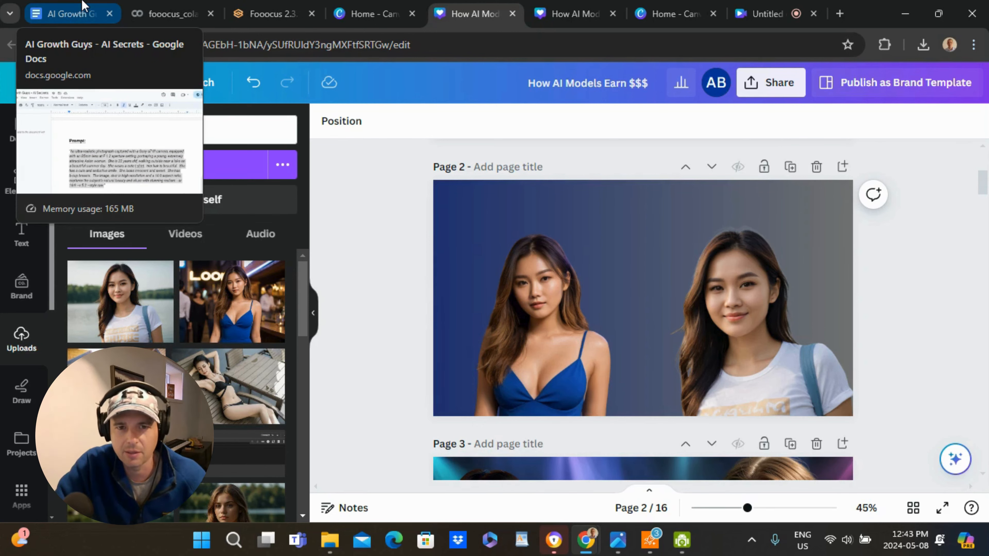
- Switch to the AI Growth Guys - AI Secrets document in Google Docs and review its AI Model - Make for Free instructions and sample model image
left_click(83, 12)
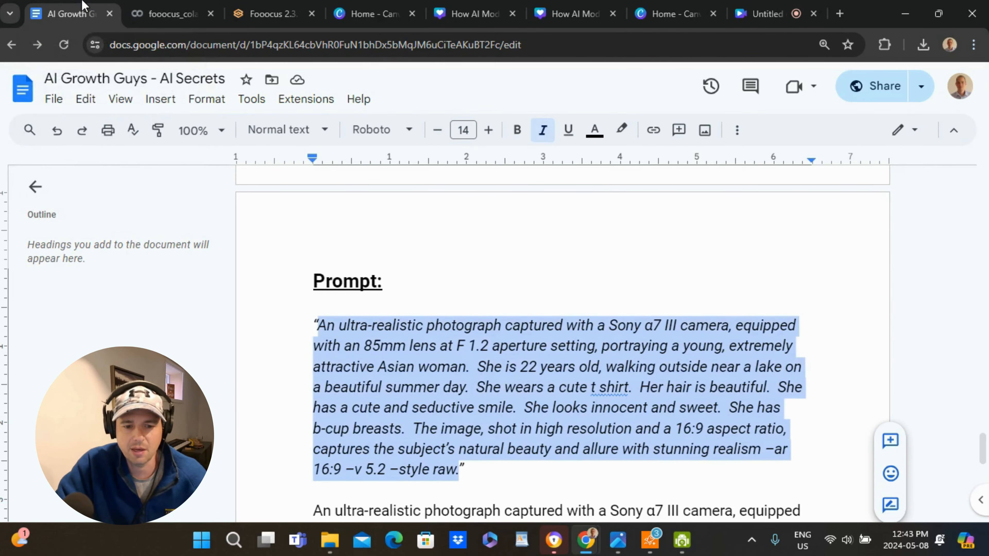
left_click(911, 355)
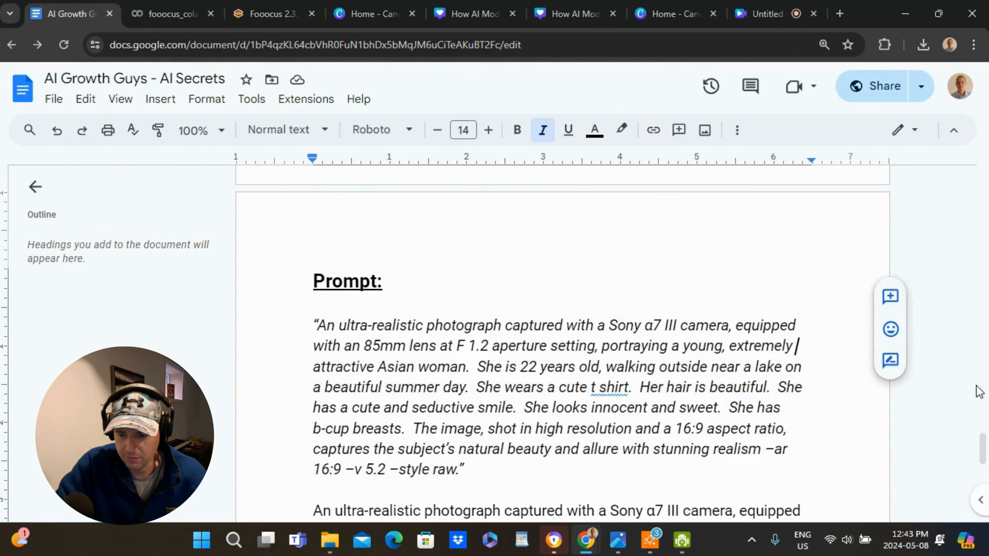
left_click_drag(982, 450, 974, 142)
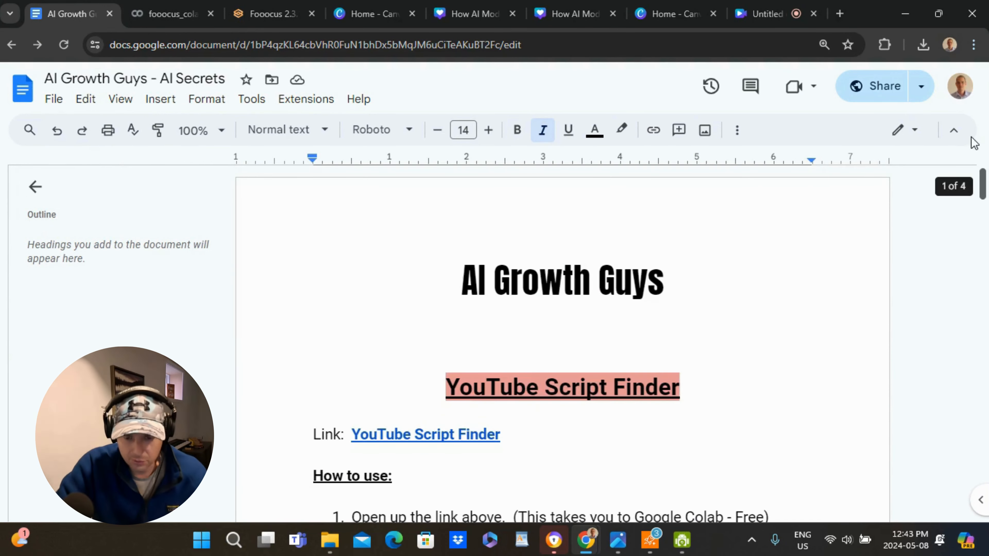
left_click_drag(983, 183, 986, 405)
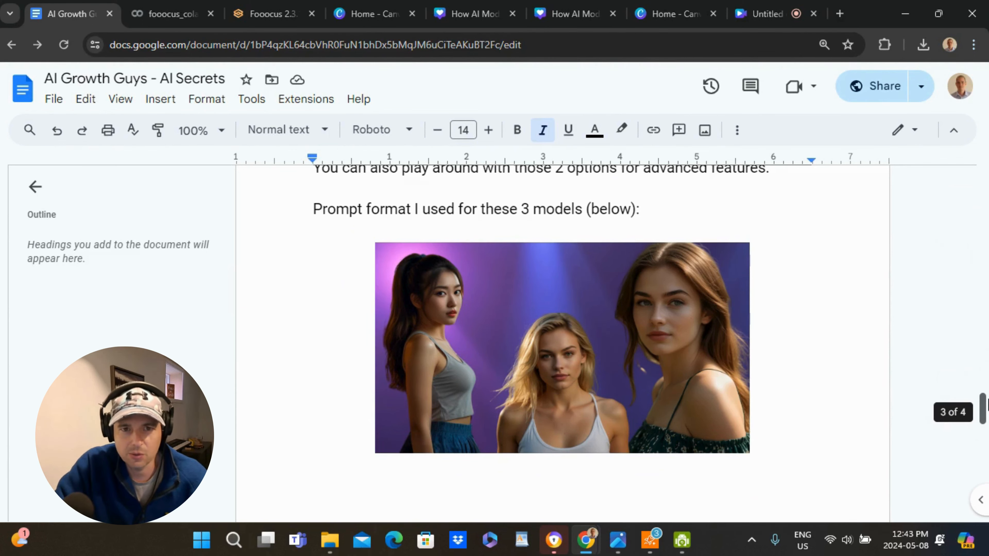
left_click_drag(986, 405, 986, 256)
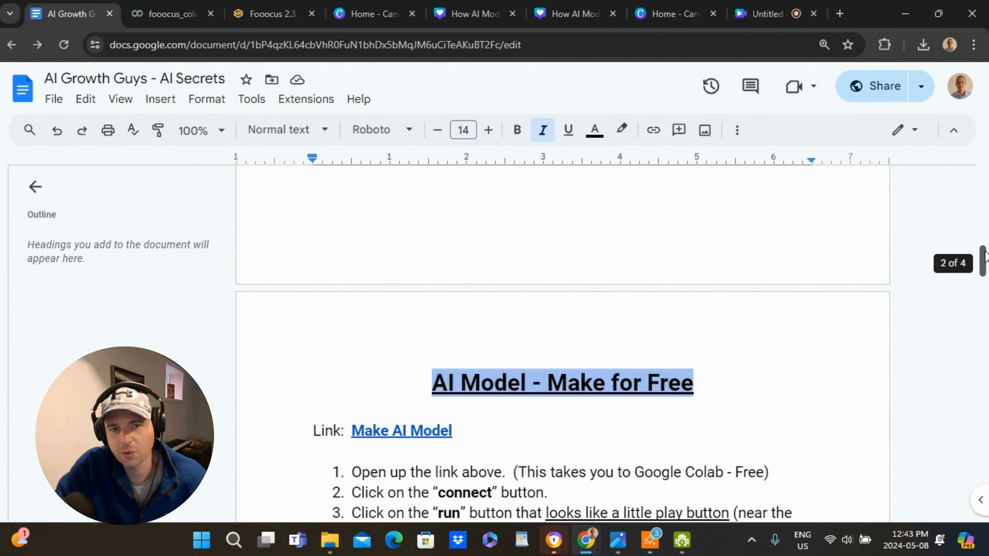
left_click_drag(985, 255, 986, 288)
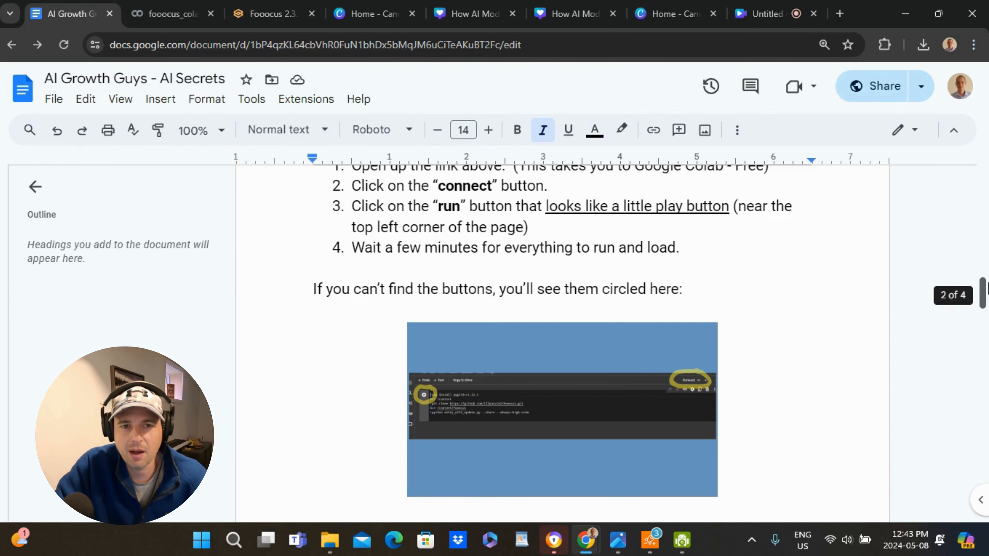
left_click_drag(987, 288, 986, 397)
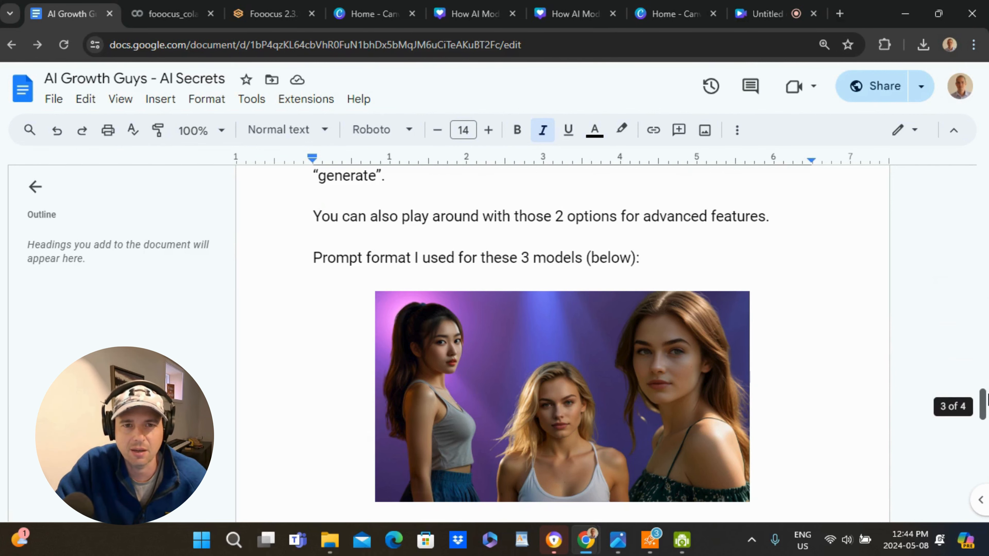
left_click_drag(986, 400, 986, 399)
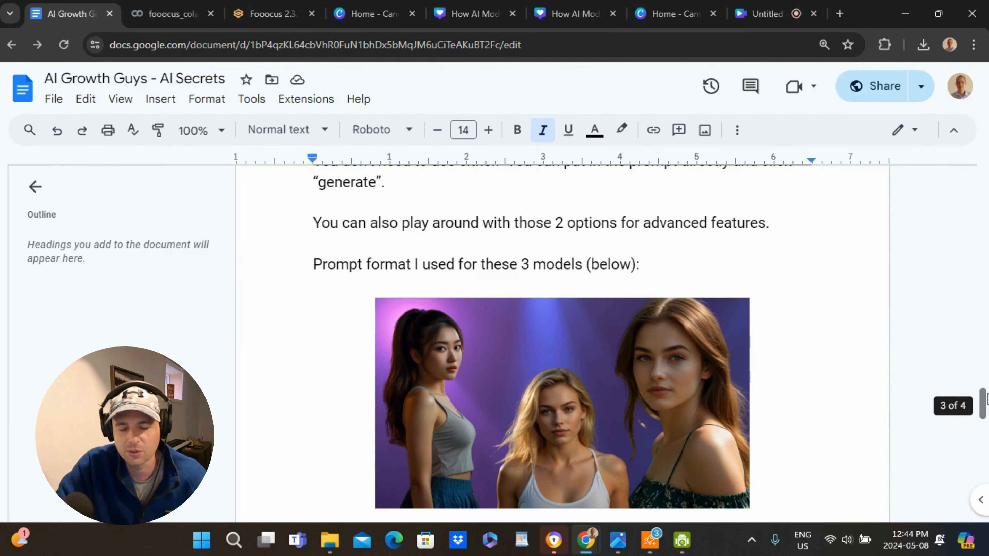